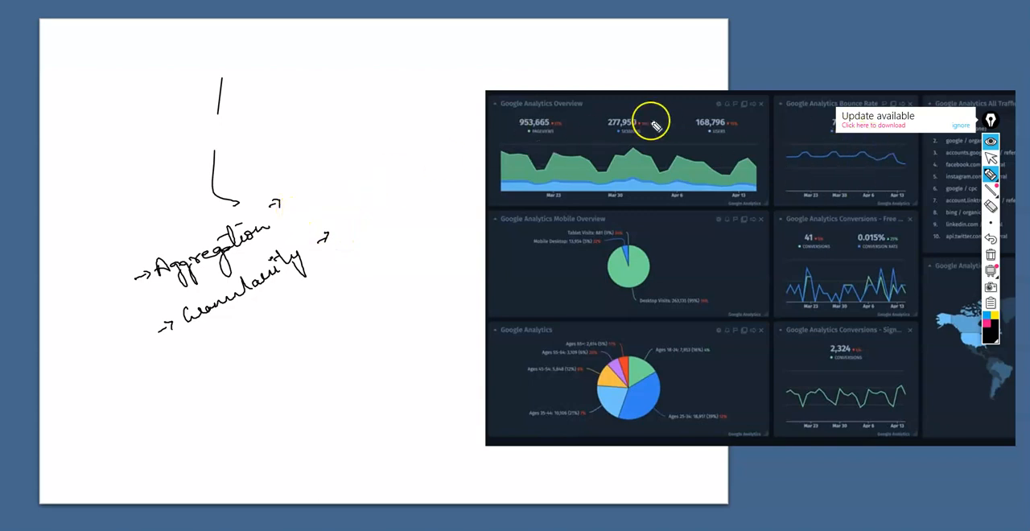
# - Dismiss the update notice and erase the two stray pen strokes above the word "Aggregation"
pyautogui.click(961, 125)
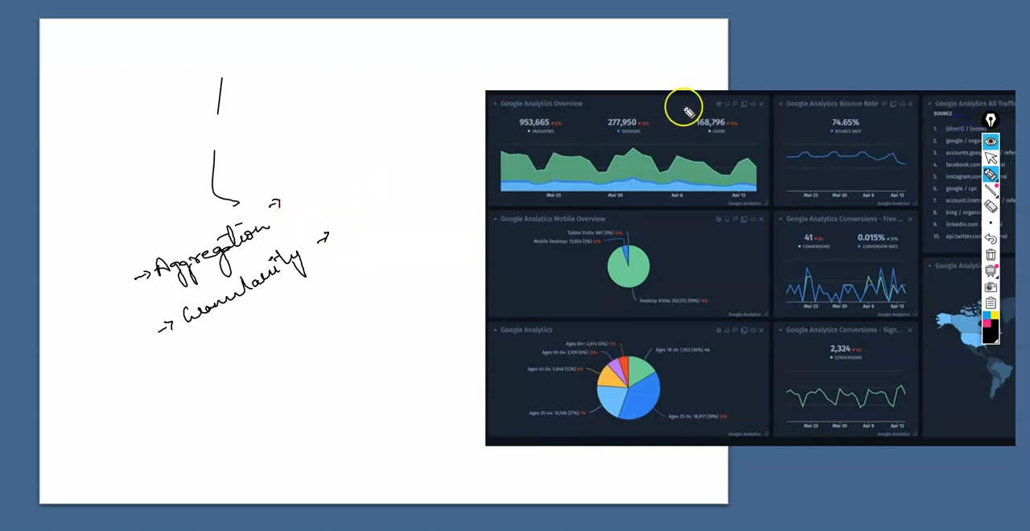
pyautogui.click(990, 206)
pyautogui.click(213, 190)
pyautogui.click(211, 111)
# - Draw an arrow under "Granularity" with the pen and handwrite "level of detail of data" beside it
pyautogui.moveTo(991, 173)
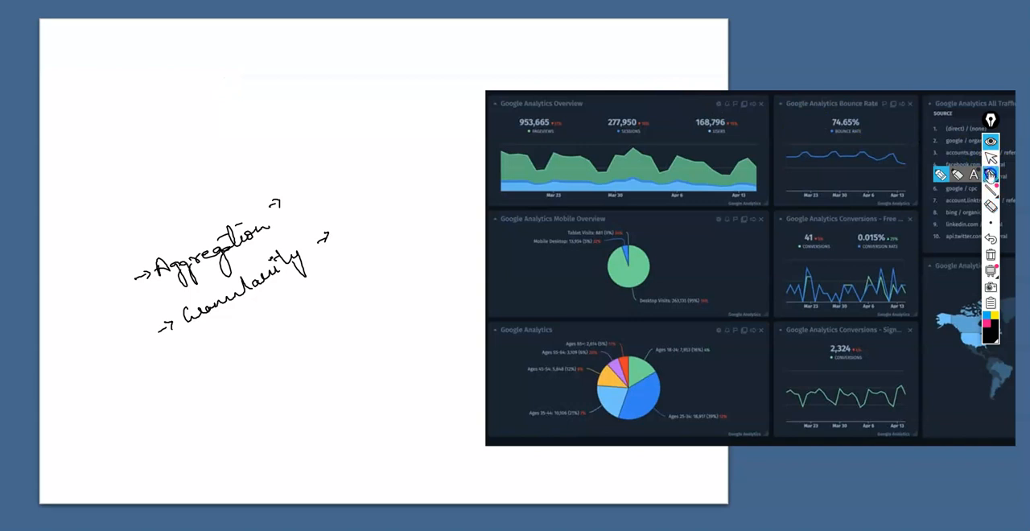
pyautogui.moveTo(287, 180); pyautogui.dragTo(293, 179)
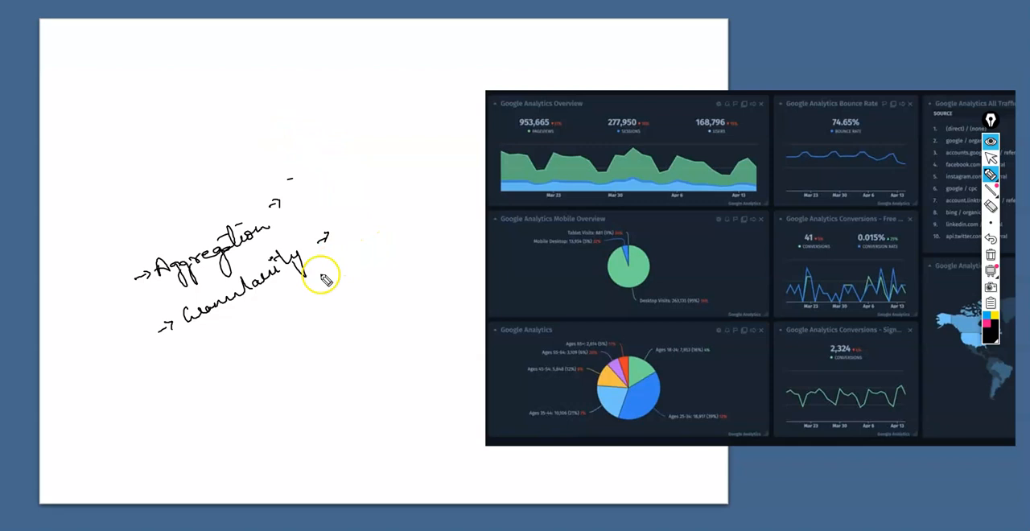
pyautogui.moveTo(330, 323); pyautogui.dragTo(325, 355)
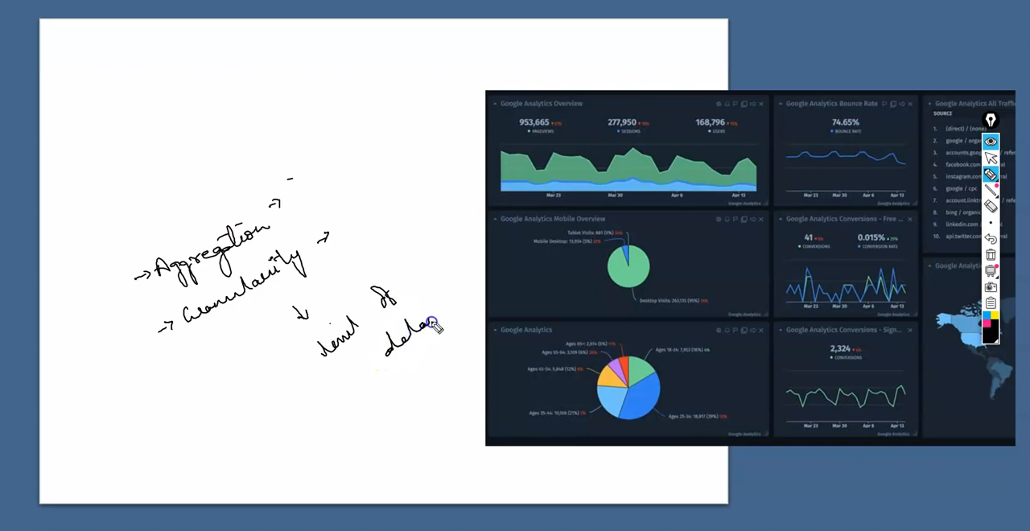
pyautogui.moveTo(424, 305); pyautogui.dragTo(494, 306)
pyautogui.moveTo(473, 301); pyautogui.dragTo(485, 299)
# - Sketch a slanted line with a small arrow and shape below the notes, and an outlined shape with a downward arrow and ticks above them
pyautogui.moveTo(342, 432); pyautogui.dragTo(346, 425)
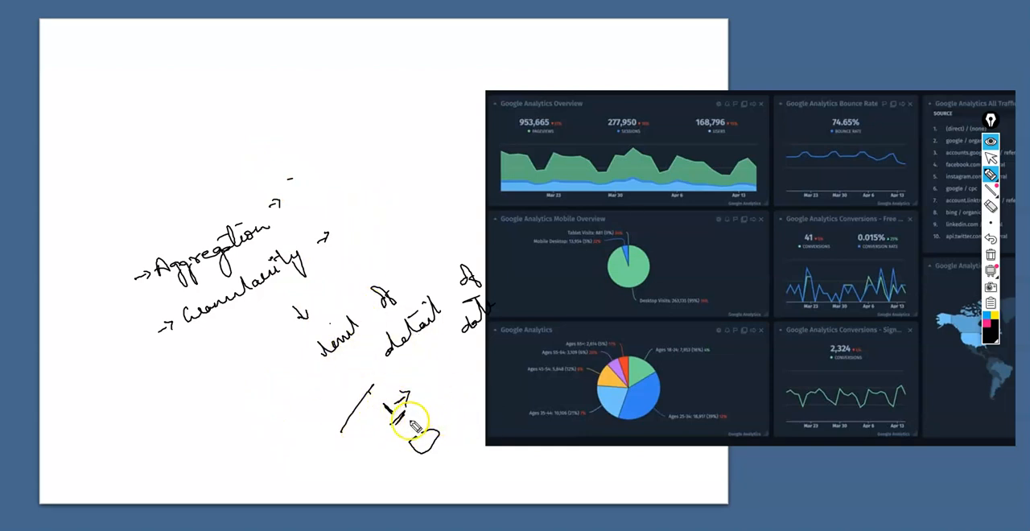
pyautogui.moveTo(367, 167)
pyautogui.mouseDown()
pyautogui.moveTo(420, 185)
pyautogui.moveTo(354, 154)
pyautogui.mouseUp()
pyautogui.moveTo(400, 212)
pyautogui.mouseDown()
pyautogui.moveTo(406, 205)
pyautogui.moveTo(428, 241)
pyautogui.mouseUp()
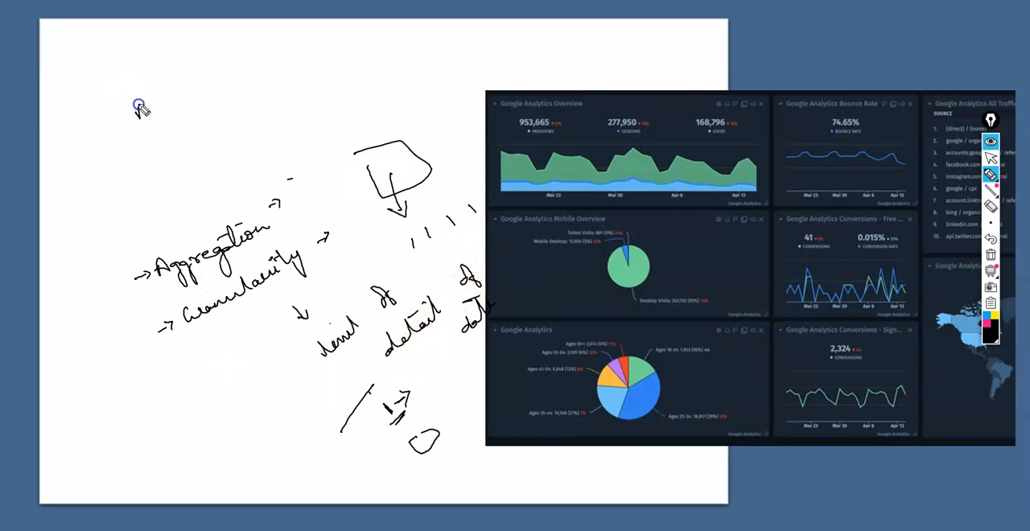
# - Underline "Aggregation" and handwrite "Agg" near the top of the page with an arrow to "sum", "average" and "minimum"
pyautogui.moveTo(186, 276); pyautogui.dragTo(235, 249)
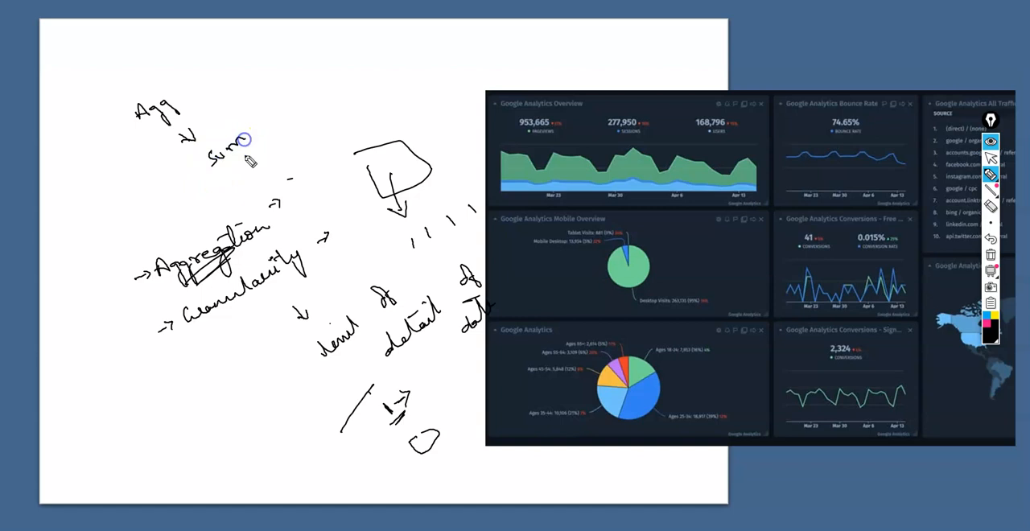
pyautogui.moveTo(290, 131); pyautogui.dragTo(302, 120)
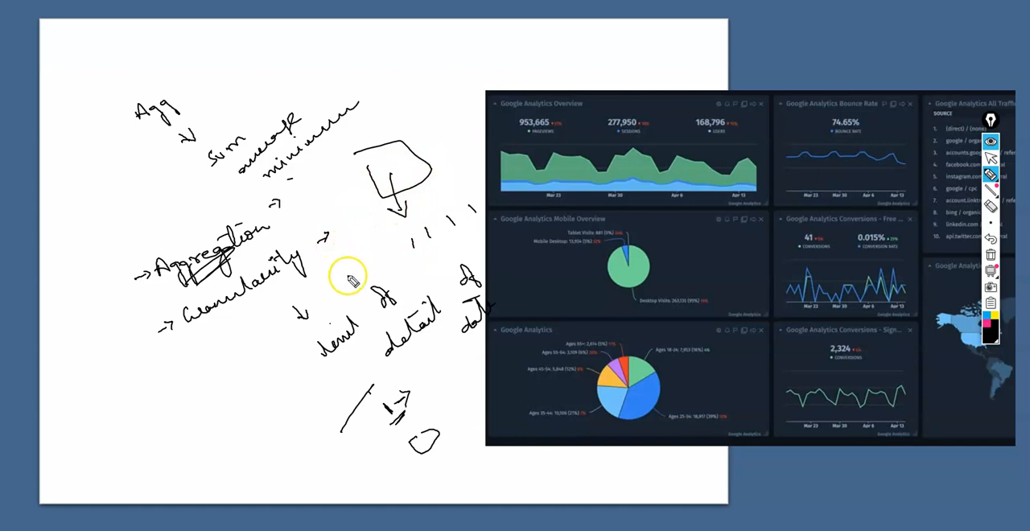
# - Clear all pen annotations, return to the normal cursor and switch to Tableau Public's start page
pyautogui.click(991, 255)
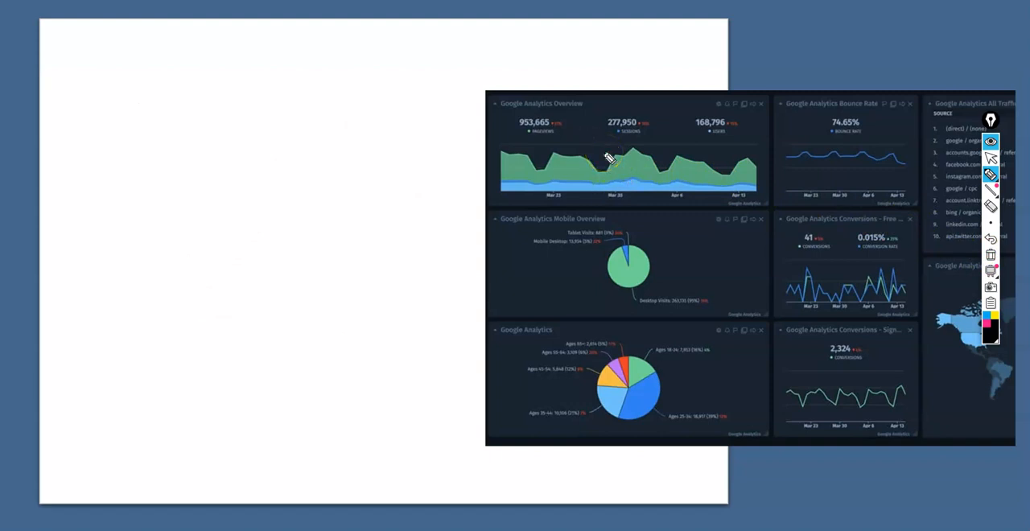
pyautogui.click(991, 157)
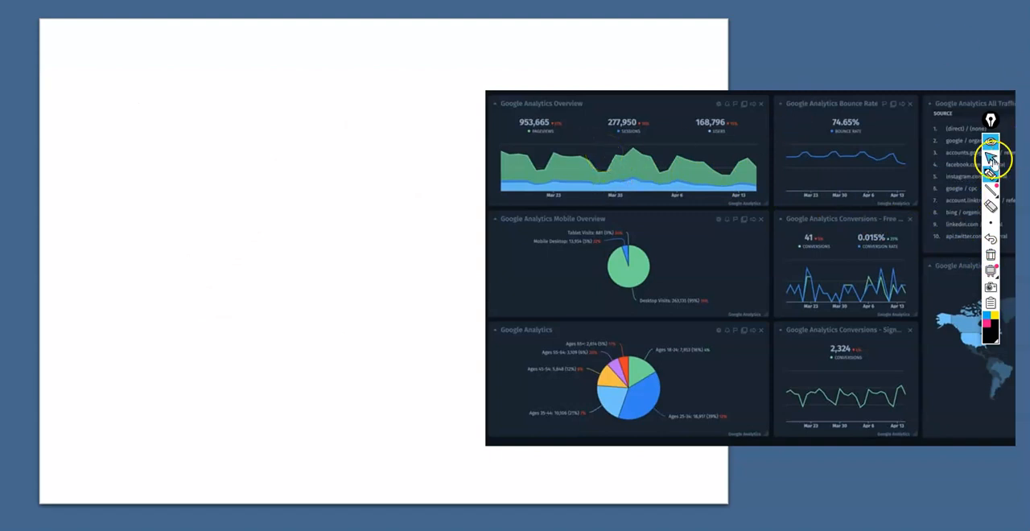
pyautogui.hotkey('alt', 'Tab')
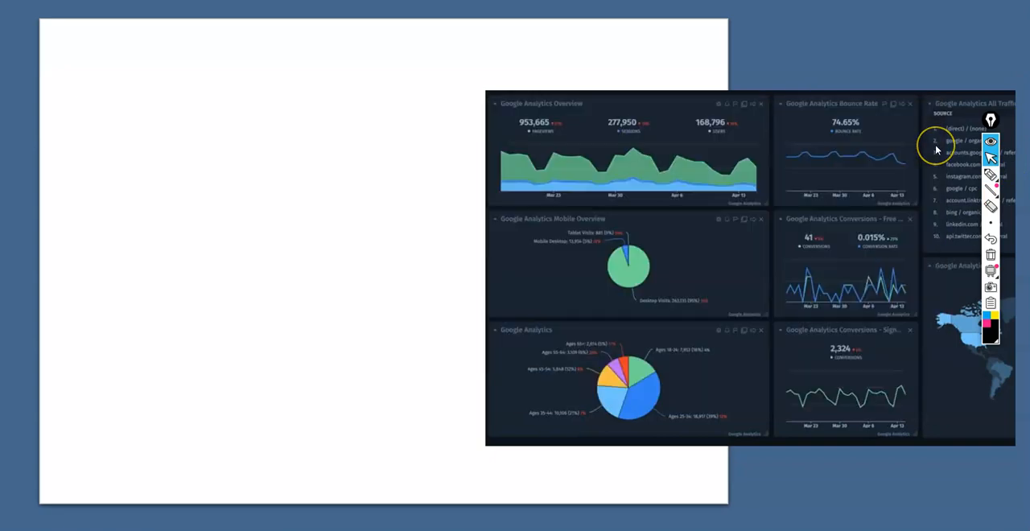
pyautogui.hotkey('alt', 'Tab')
pyautogui.hotkey('alt', 'Tab')
pyautogui.hotkey('alt', 'Tab')
pyautogui.hotkey('alt', 'Tab')
pyautogui.hotkey('alt', 'Tab')
pyautogui.hotkey('alt', 'Tab')
pyautogui.hotkey('alt', 'Tab')
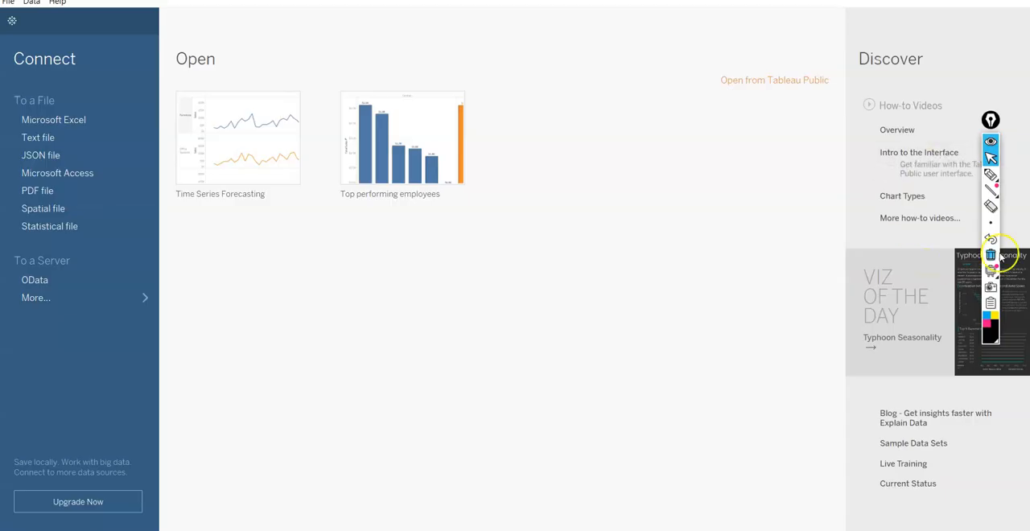
# - Connect to the Excel workbook P1-Long-Term-Unemployment-Statistics.xlsx and open the Sheet 1 worksheet
pyautogui.click(66, 121)
pyautogui.click(436, 149)
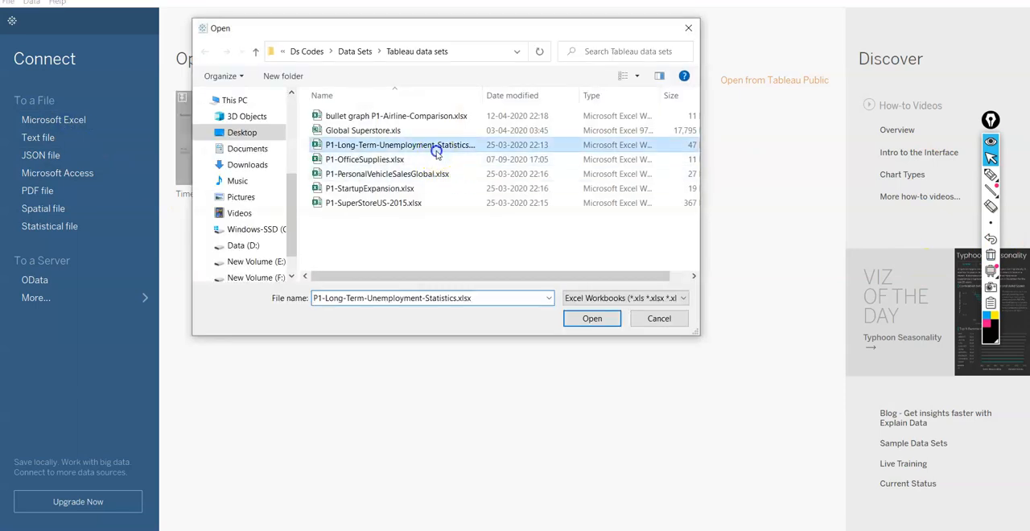
pyautogui.click(592, 320)
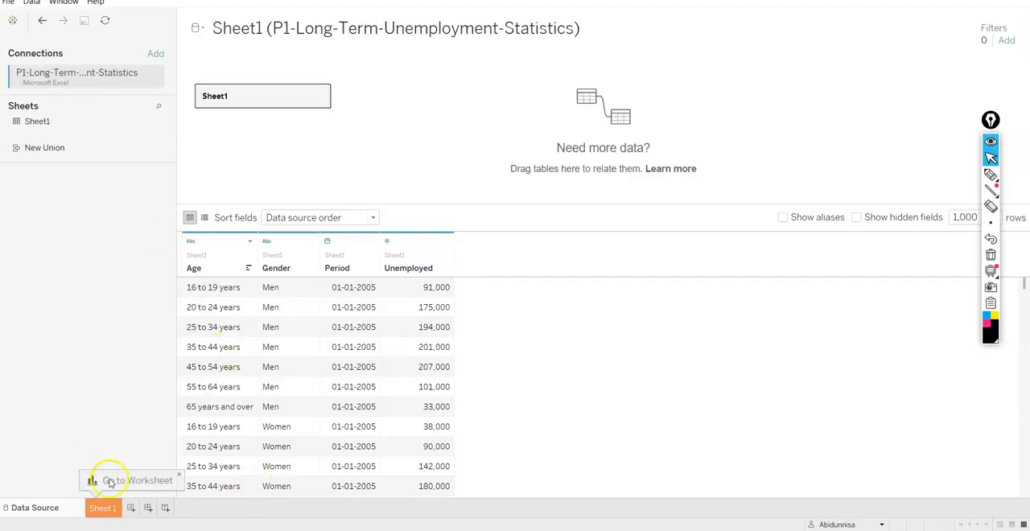
pyautogui.click(101, 510)
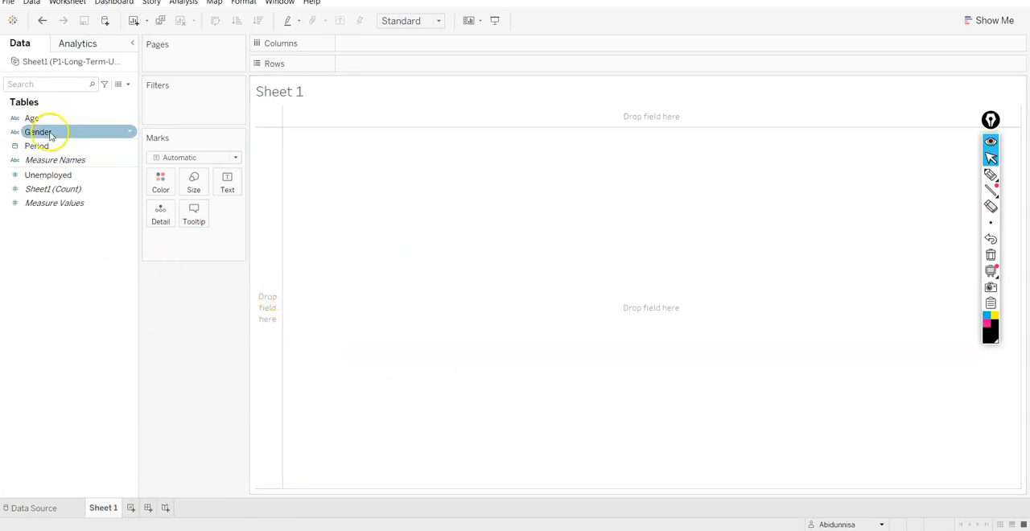
# - Build a bar chart with Age on Rows and the sum of Unemployed on Columns
pyautogui.moveTo(47, 118); pyautogui.dragTo(76, 105)
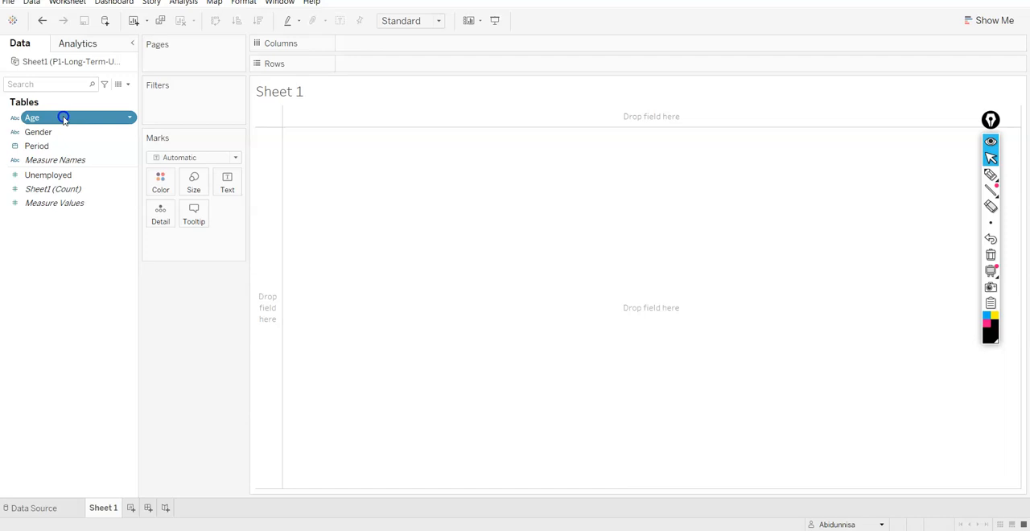
pyautogui.doubleClick(62, 116)
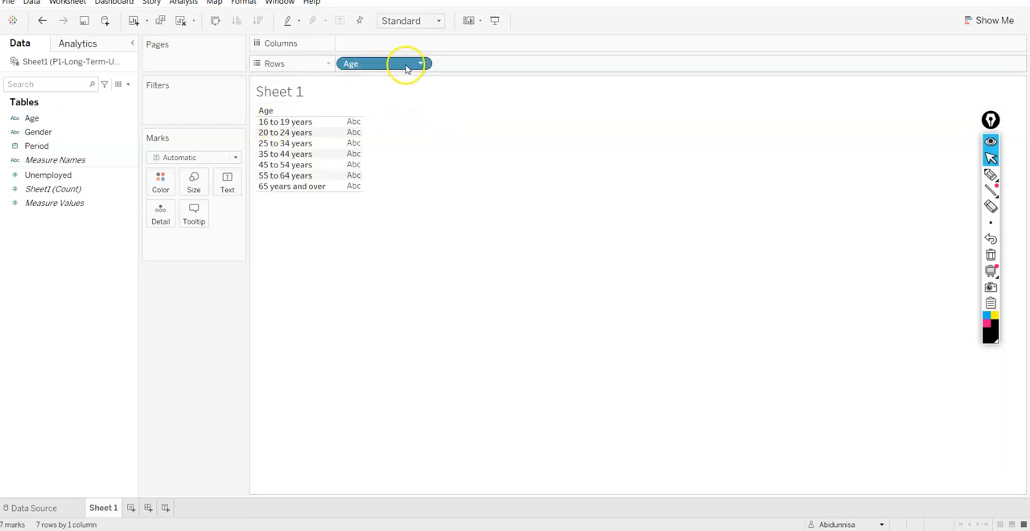
pyautogui.click(187, 3)
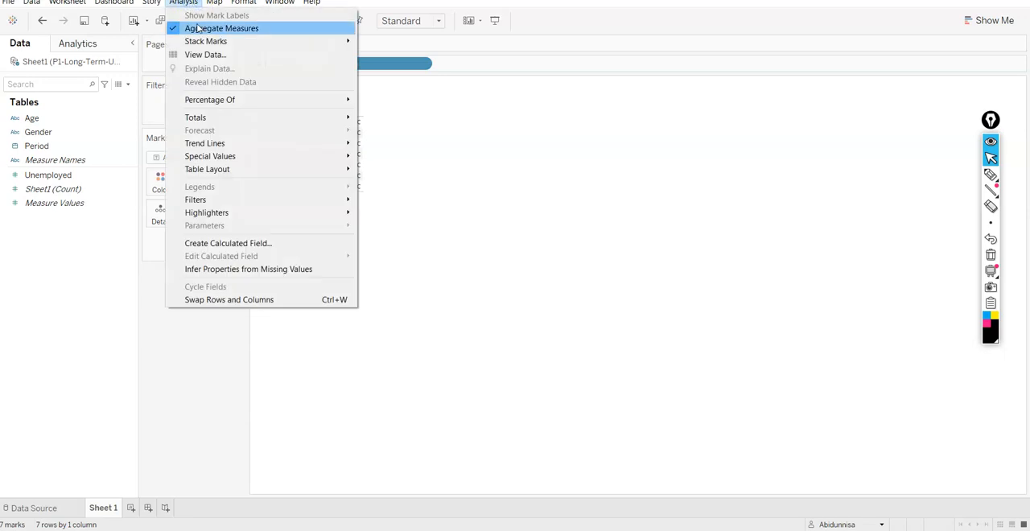
pyautogui.click(430, 121)
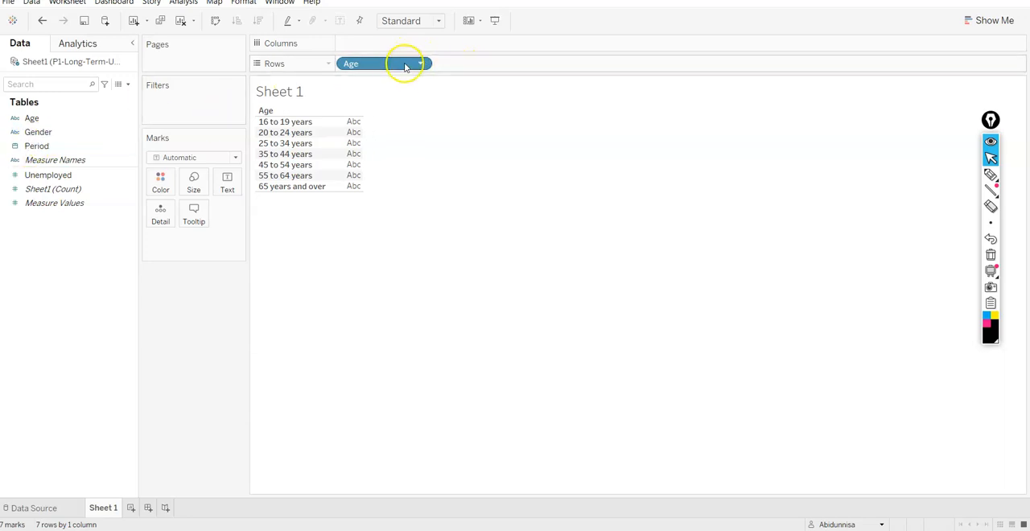
pyautogui.doubleClick(45, 174)
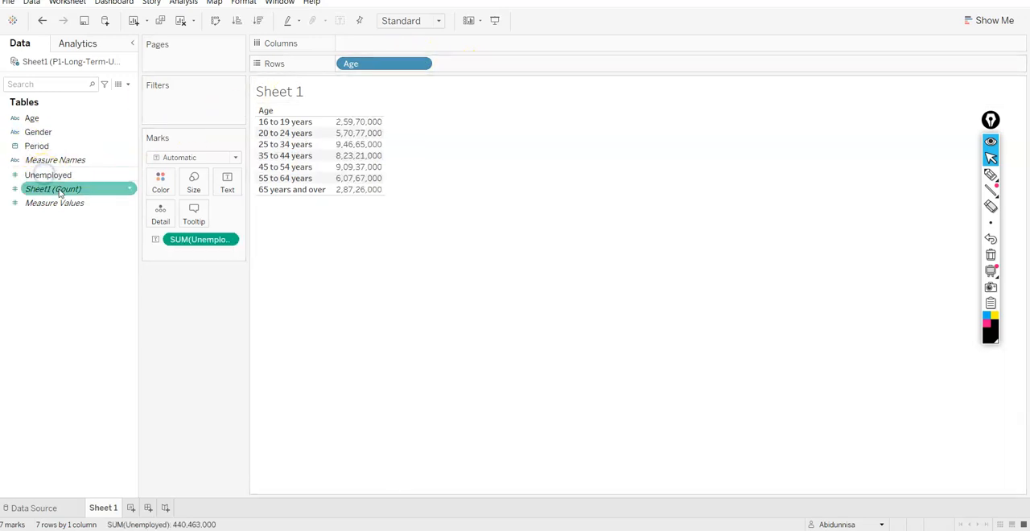
pyautogui.moveTo(202, 239); pyautogui.dragTo(363, 45)
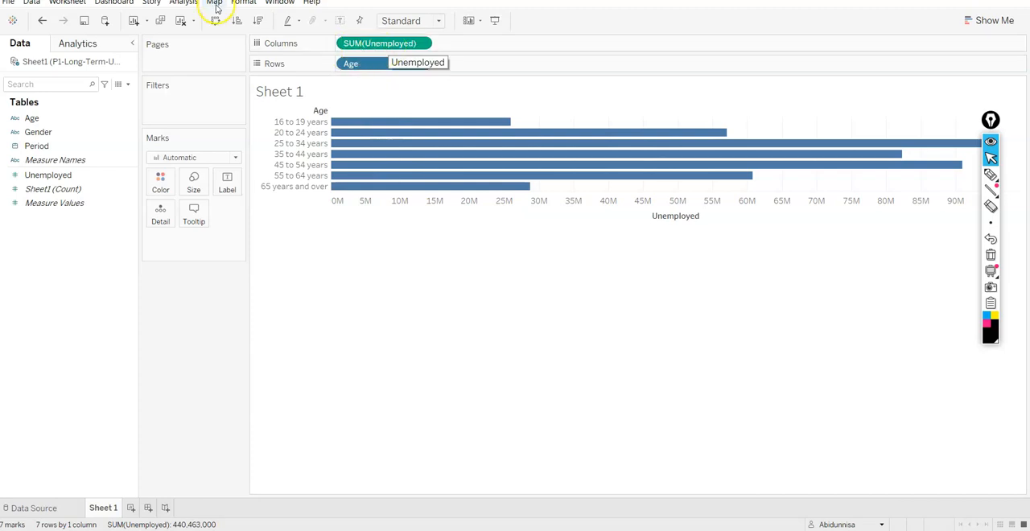
# - Turn off Aggregate Measures for the Age chart and try to set the Unemployed field's measure to Sum
pyautogui.click(187, 3)
pyautogui.click(216, 28)
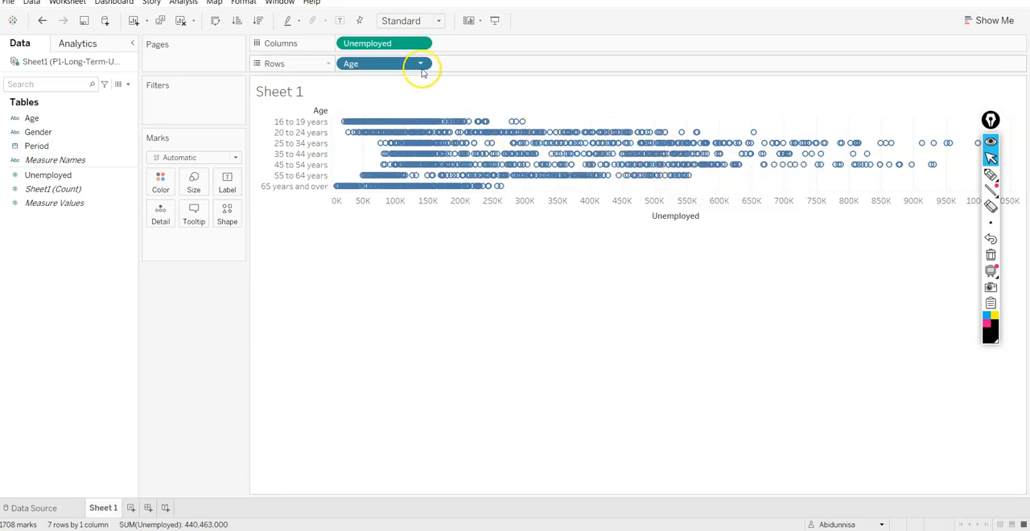
pyautogui.click(416, 45)
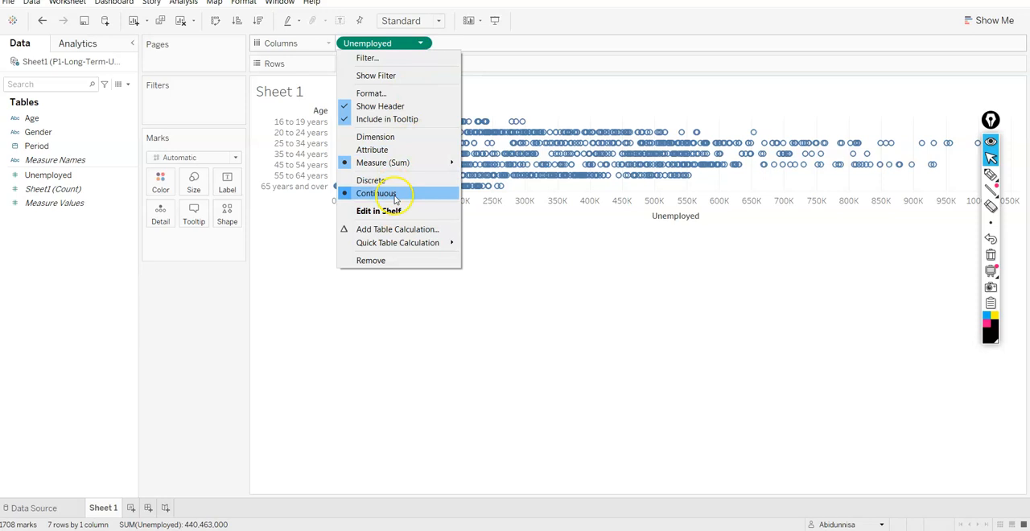
pyautogui.moveTo(451, 163)
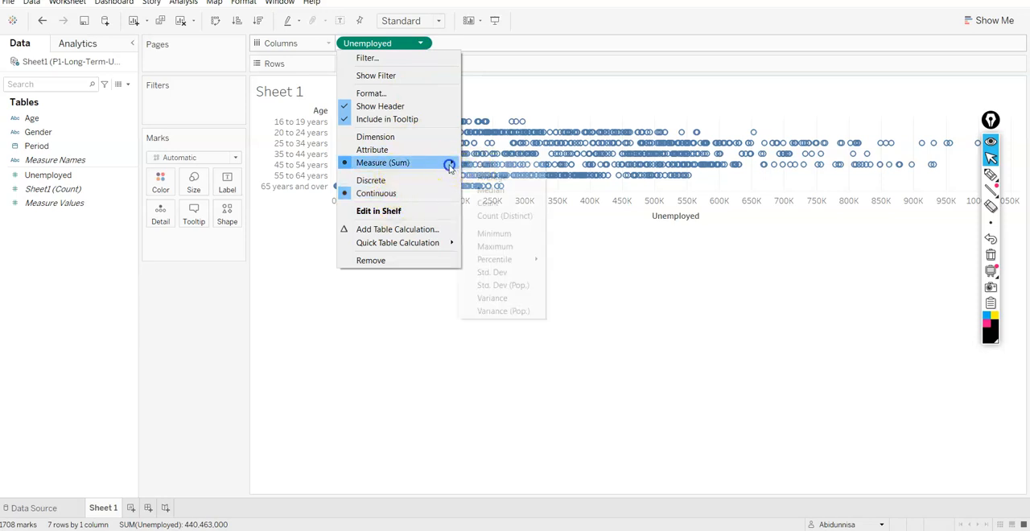
pyautogui.click(487, 165)
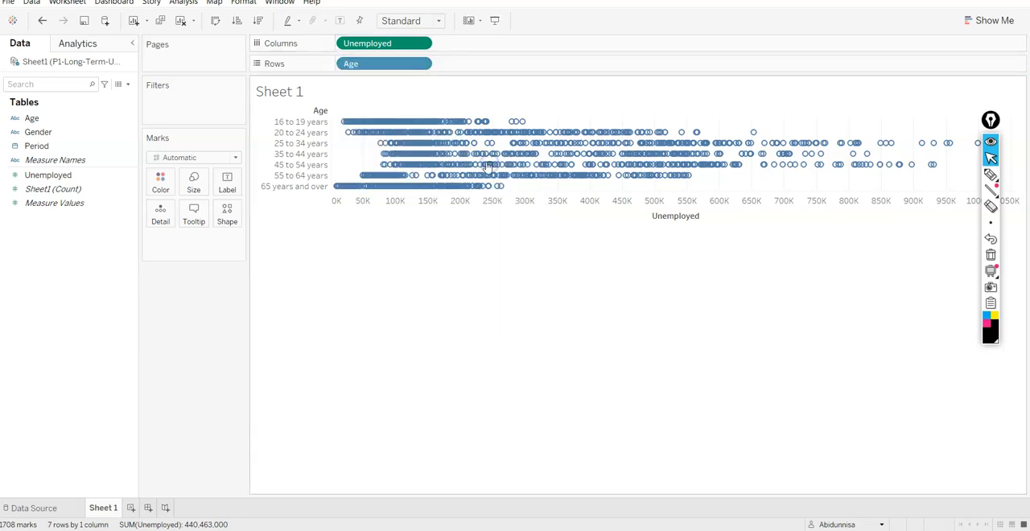
# - Turn Aggregate Measures back on for the worksheet
pyautogui.click(183, 4)
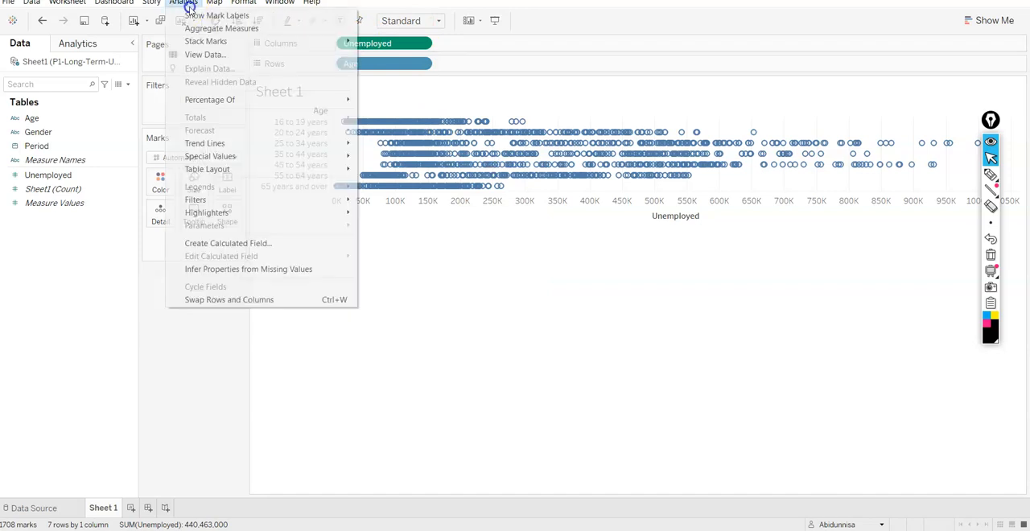
pyautogui.click(198, 28)
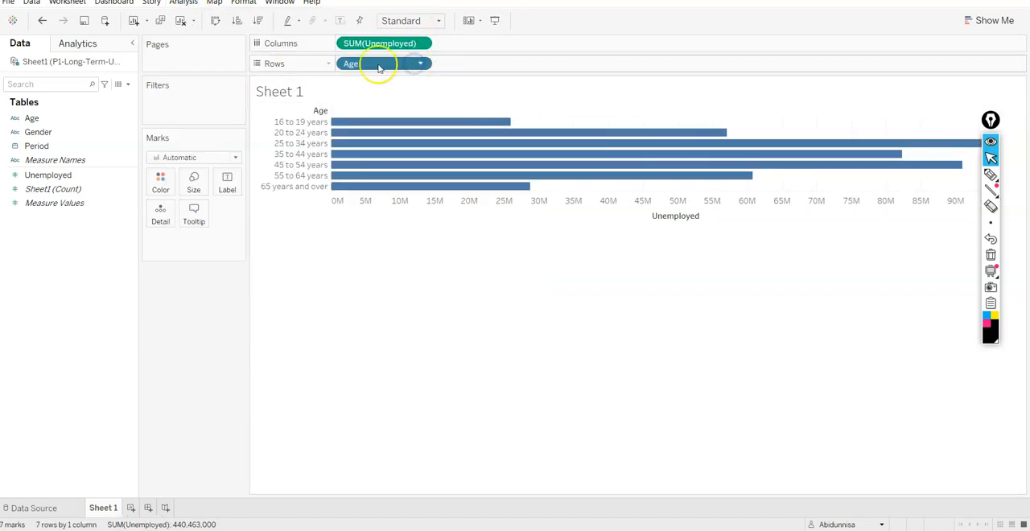
# - Remove Age from Rows and put Period there by year, keeping the sum of Unemployed on Columns
pyautogui.click(424, 63)
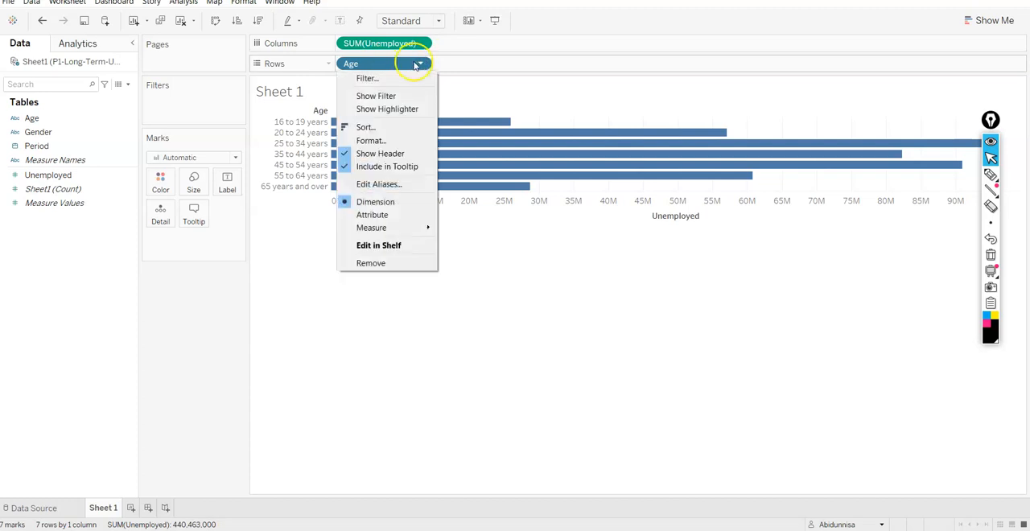
pyautogui.click(402, 63)
pyautogui.click(384, 67)
pyautogui.moveTo(384, 67); pyautogui.dragTo(220, 317)
pyautogui.moveTo(379, 40)
pyautogui.mouseDown()
pyautogui.moveTo(370, 73)
pyautogui.moveTo(379, 41)
pyautogui.mouseUp()
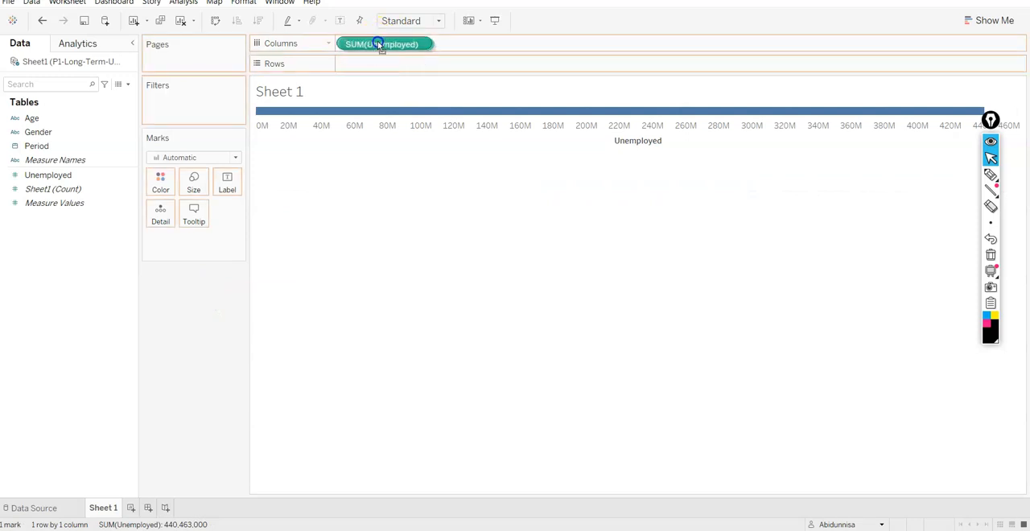
pyautogui.doubleClick(42, 145)
pyautogui.moveTo(394, 50); pyautogui.dragTo(388, 64)
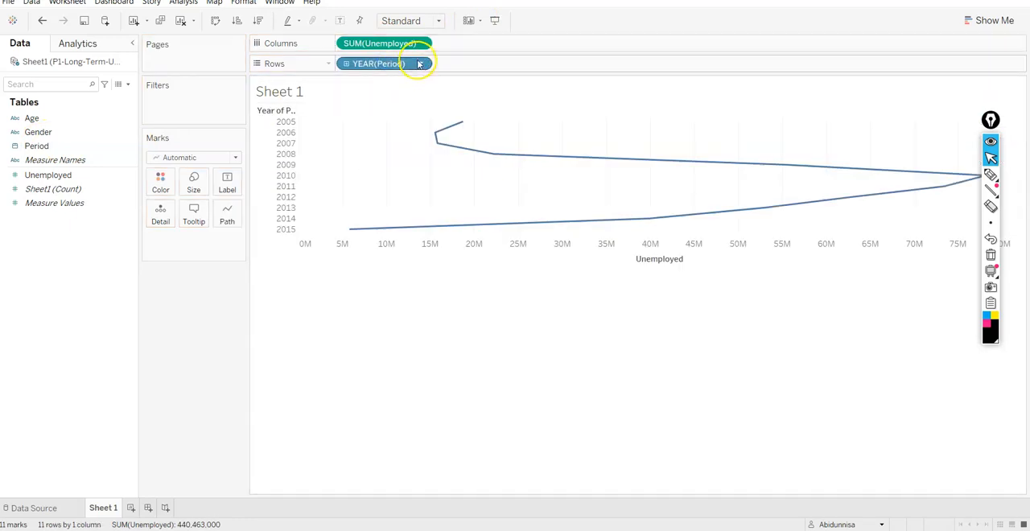
# - Change the Period field on Rows to the continuous Year date level
pyautogui.click(420, 63)
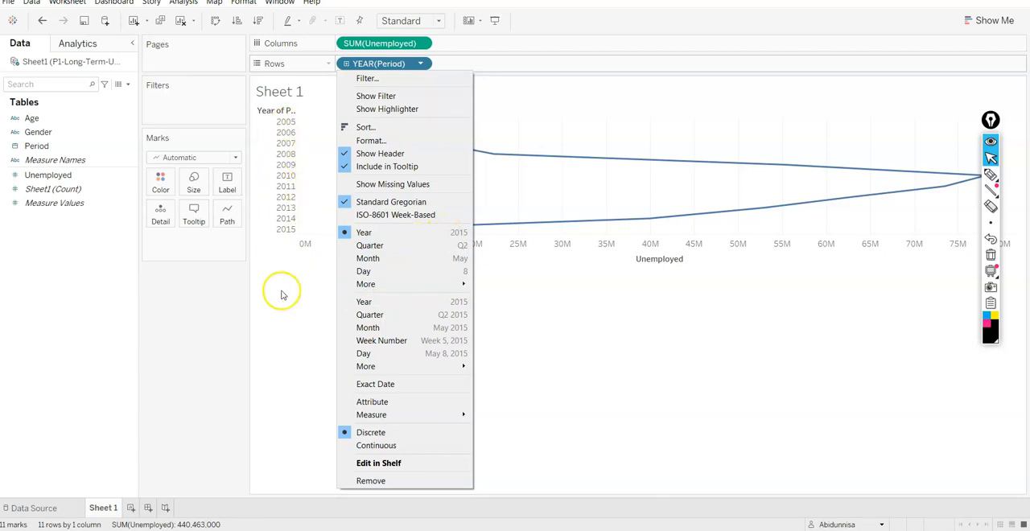
pyautogui.click(391, 303)
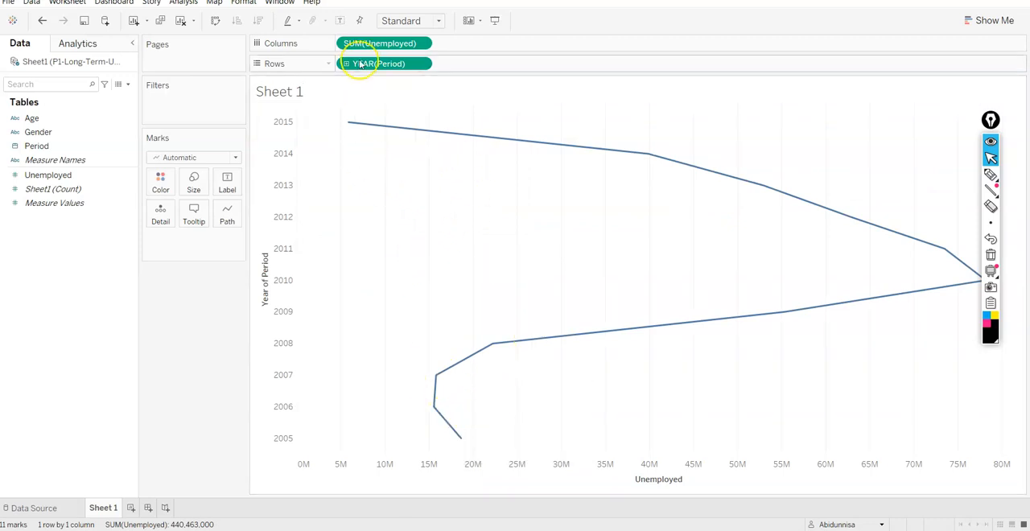
pyautogui.click(420, 63)
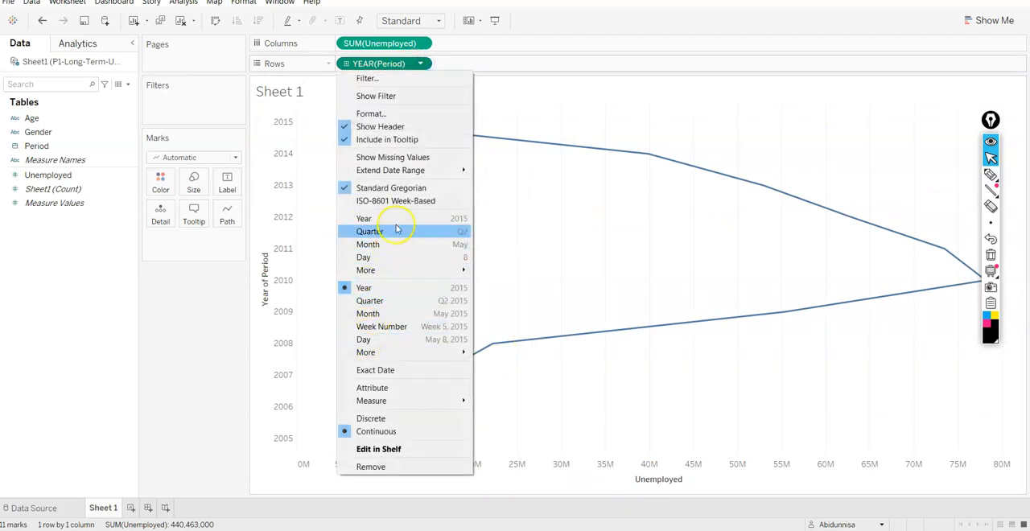
pyautogui.moveTo(411, 354)
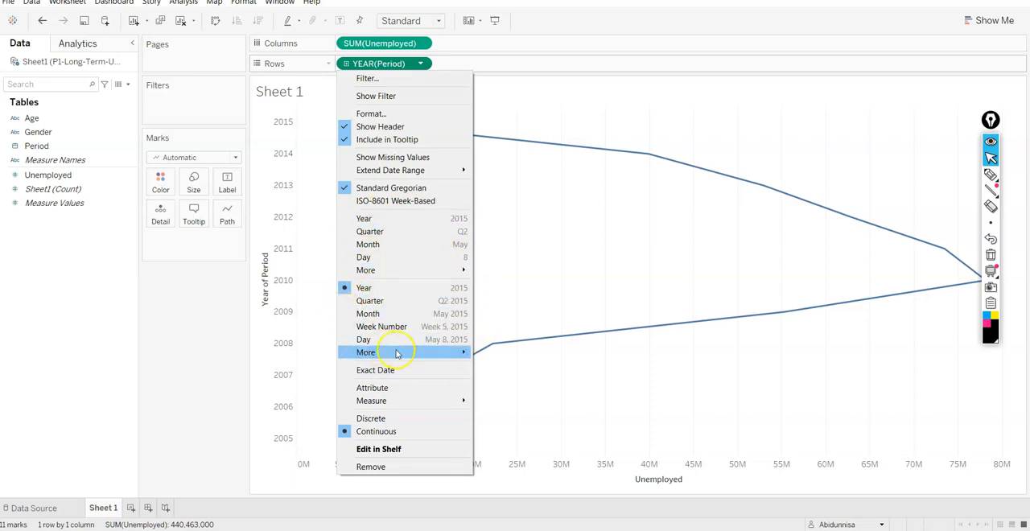
pyautogui.click(554, 305)
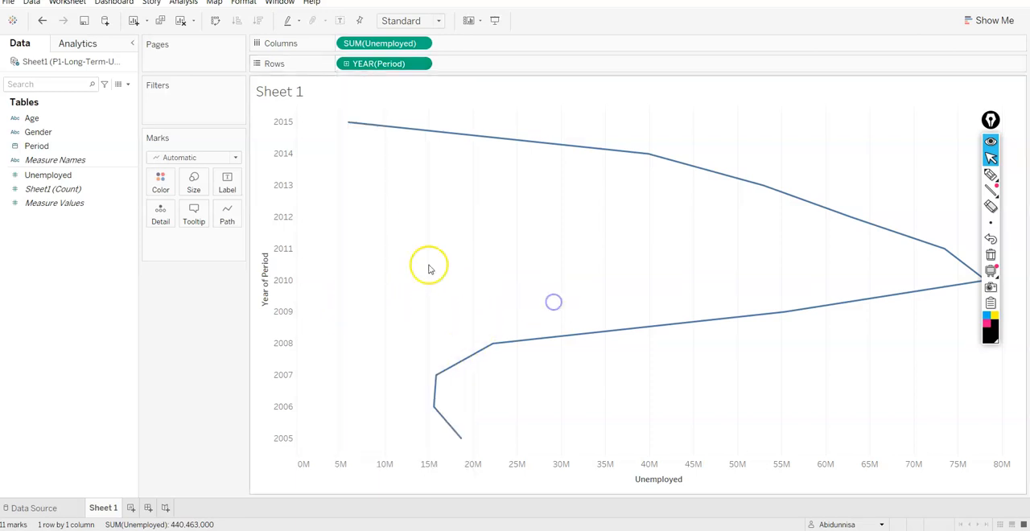
# - Change the mark type of the Unemployed by Year of Period chart from Automatic to Shape
pyautogui.click(381, 67)
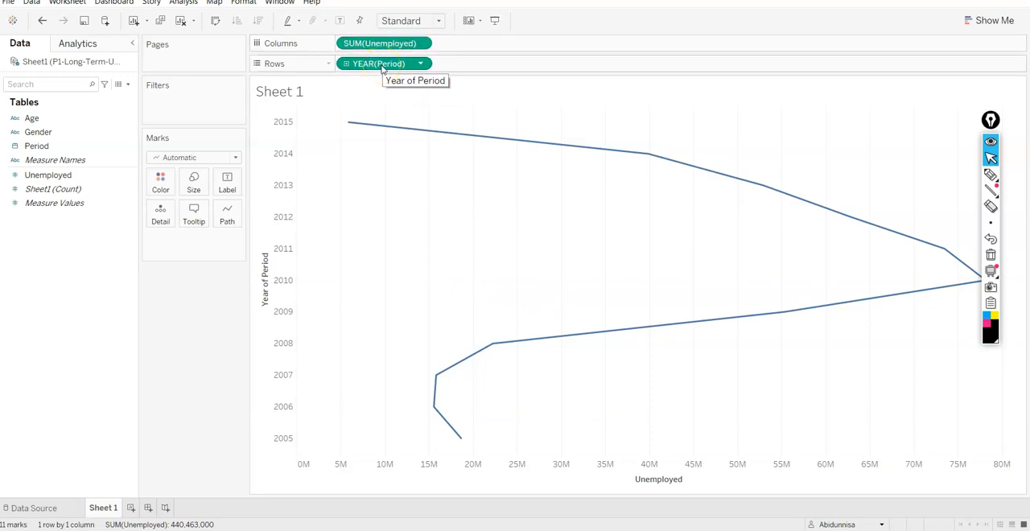
pyautogui.click(233, 158)
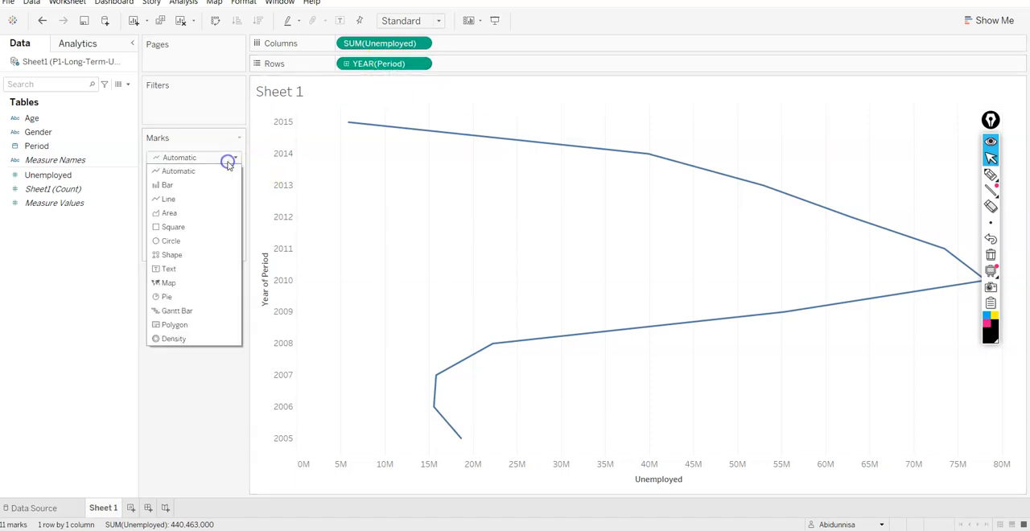
pyautogui.click(191, 254)
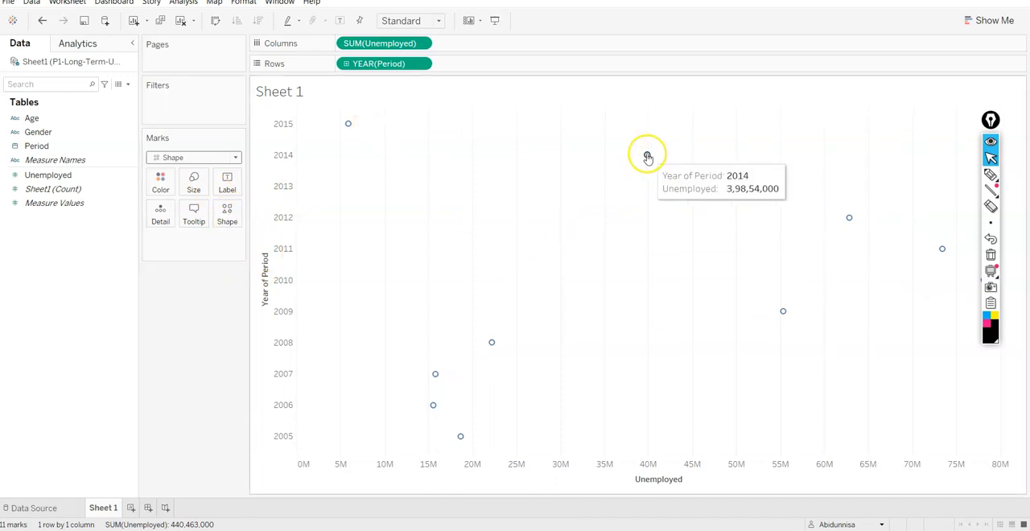
# - Set the aggregation of the Unemployed measure on Columns to Count and move the floating annotation toolbar off the data points
pyautogui.click(409, 44)
pyautogui.click(419, 43)
pyautogui.click(478, 46)
pyautogui.click(409, 45)
pyautogui.click(419, 44)
pyautogui.moveTo(426, 163)
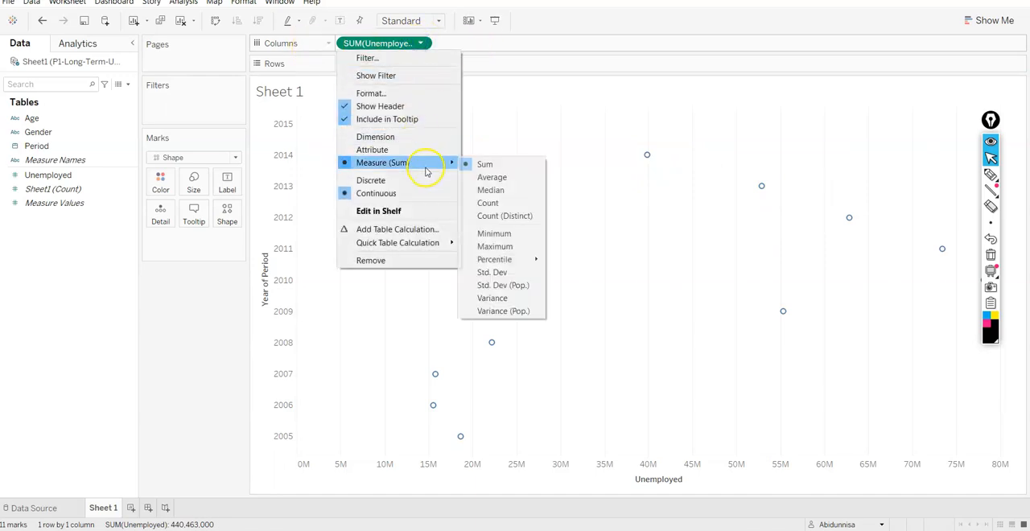
pyautogui.click(499, 203)
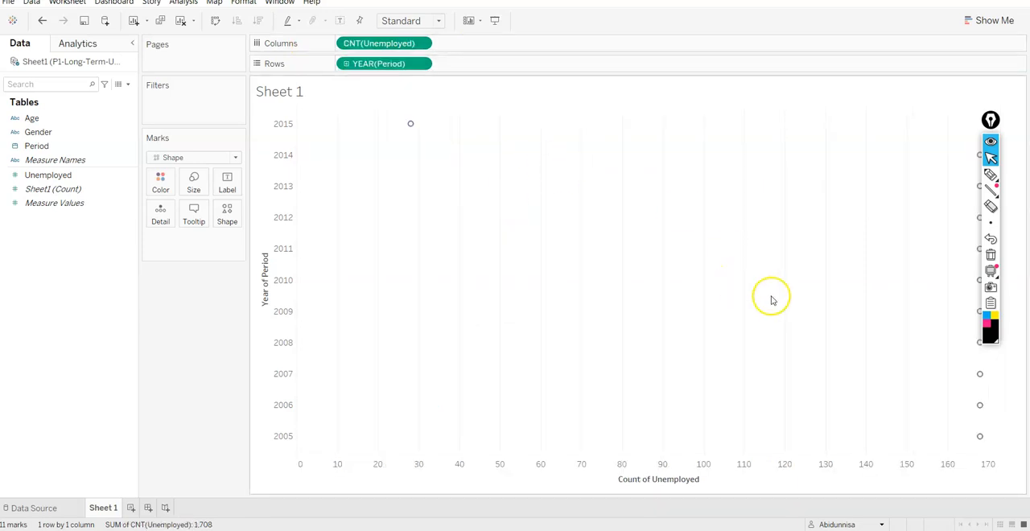
pyautogui.moveTo(990, 121); pyautogui.dragTo(888, 138)
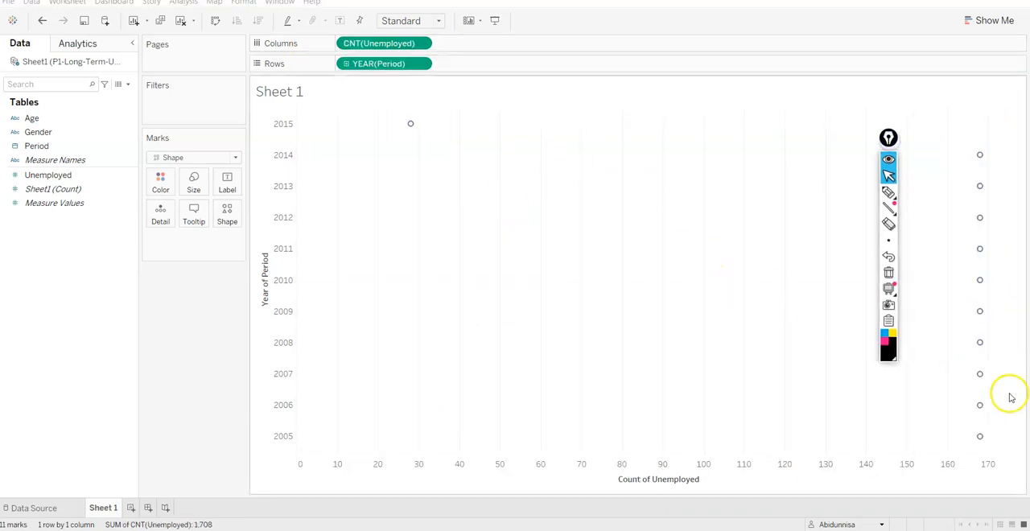
# - Set the aggregation of the Unemployed measure on Columns to Average
pyautogui.click(420, 43)
pyautogui.moveTo(418, 171)
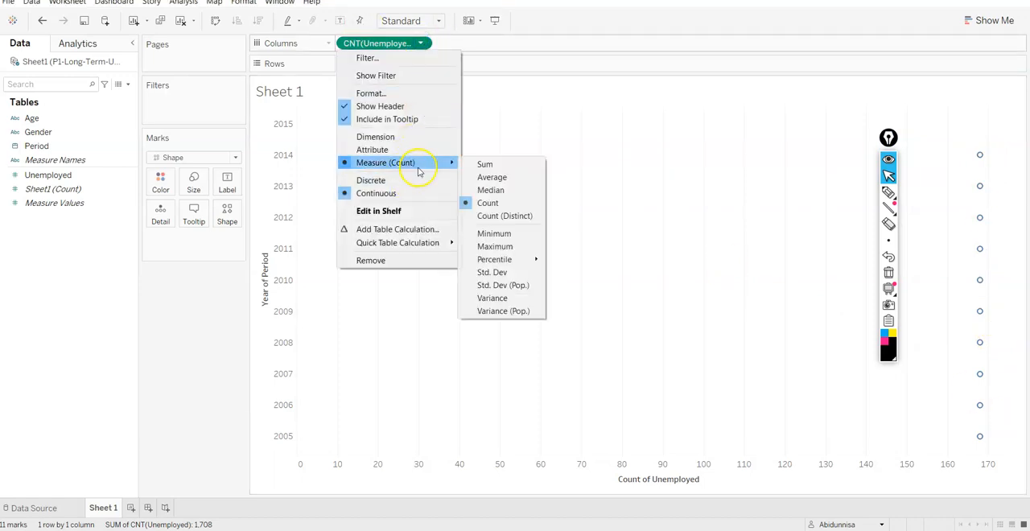
pyautogui.click(473, 176)
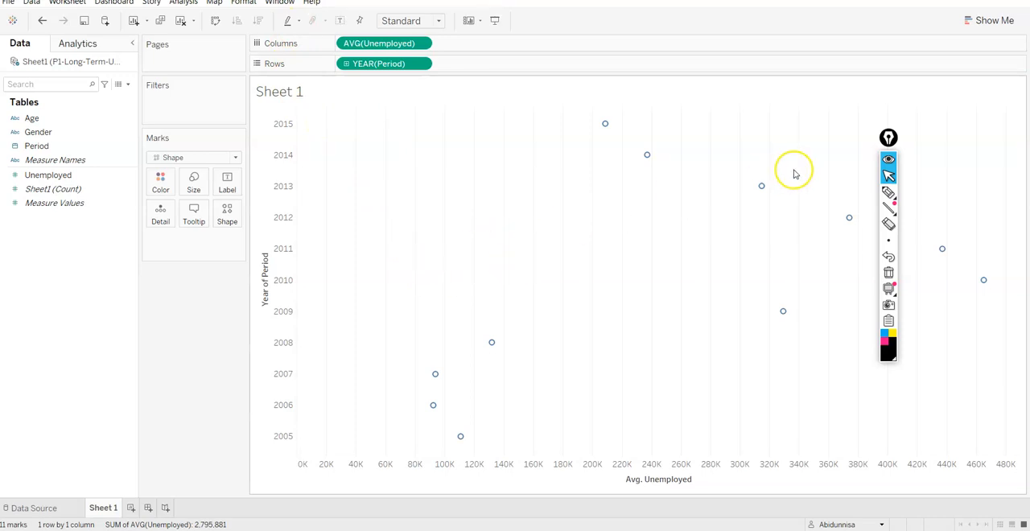
pyautogui.moveTo(887, 192)
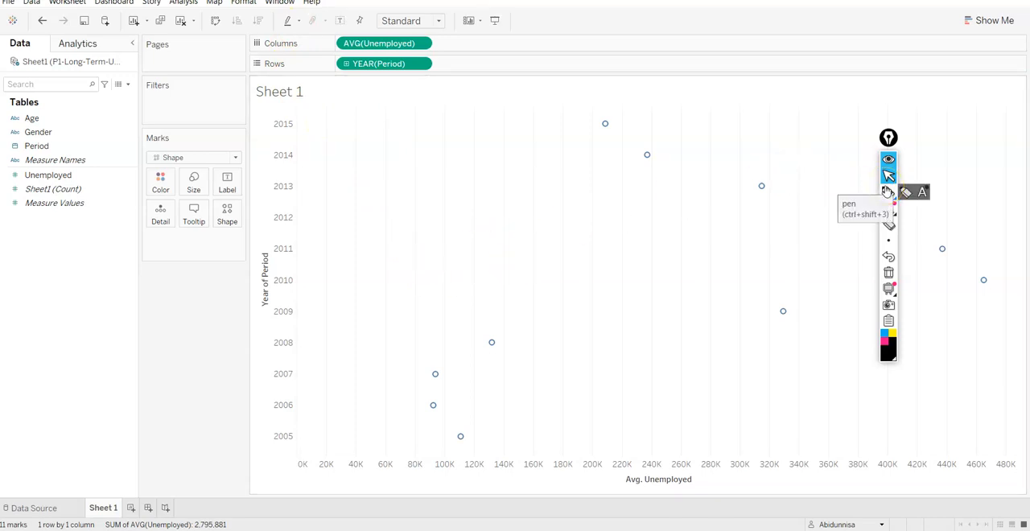